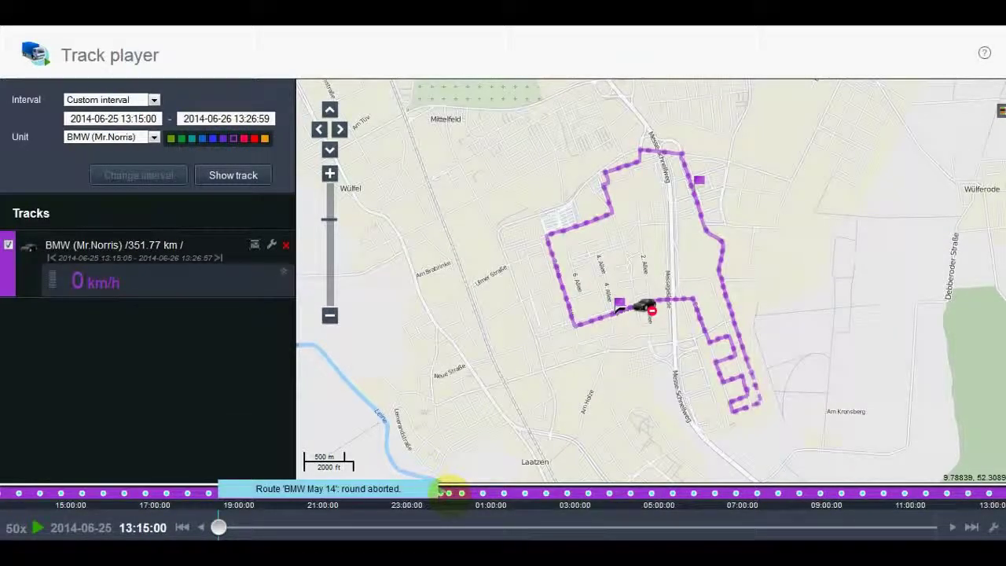
Step: Dismiss the round-aborted route notice and play back the BMW track on the timeline
click(445, 492)
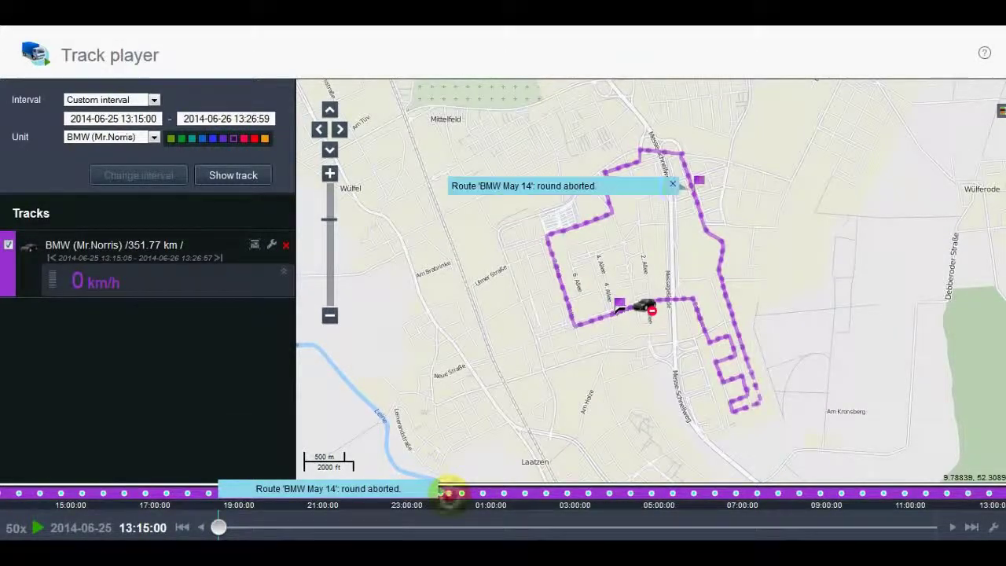
click(672, 185)
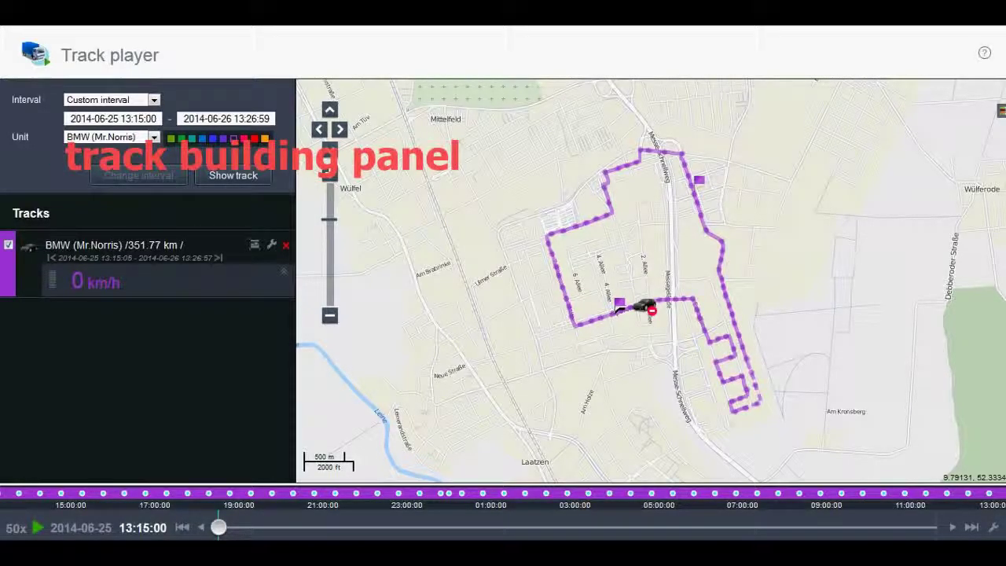
click(37, 527)
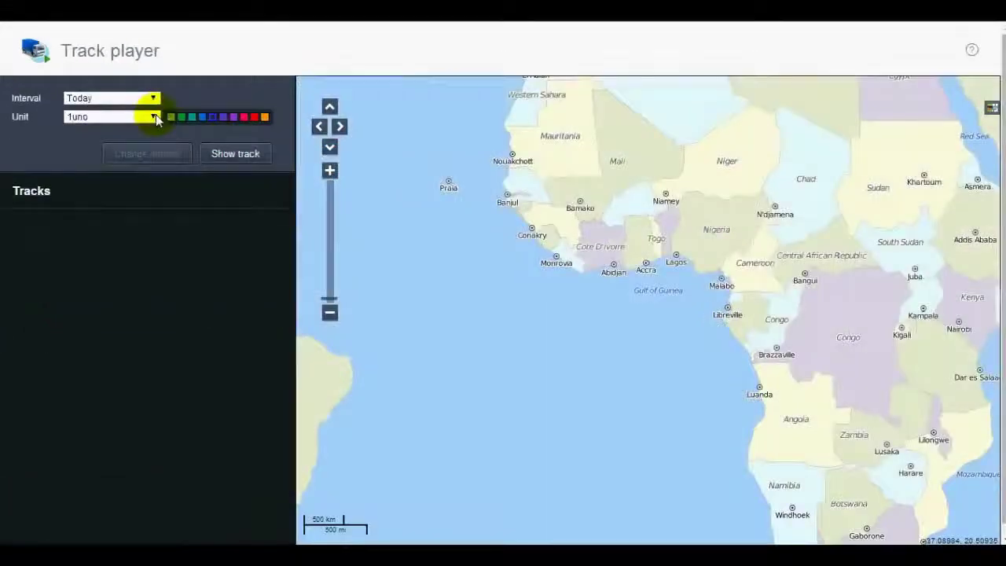
click(156, 115)
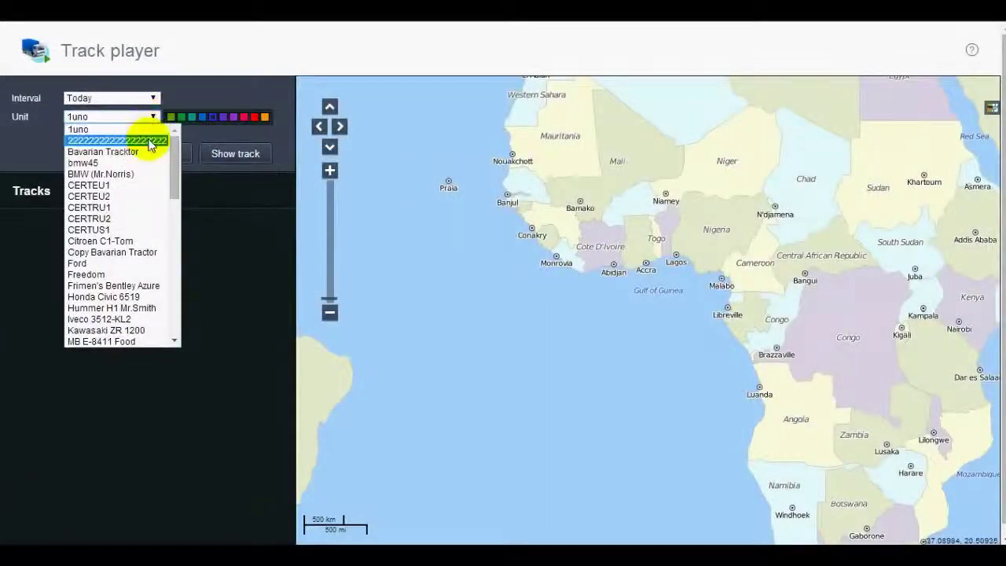
Step: Build the Current week track for Citroen C1-Tom to show its blue route
click(135, 241)
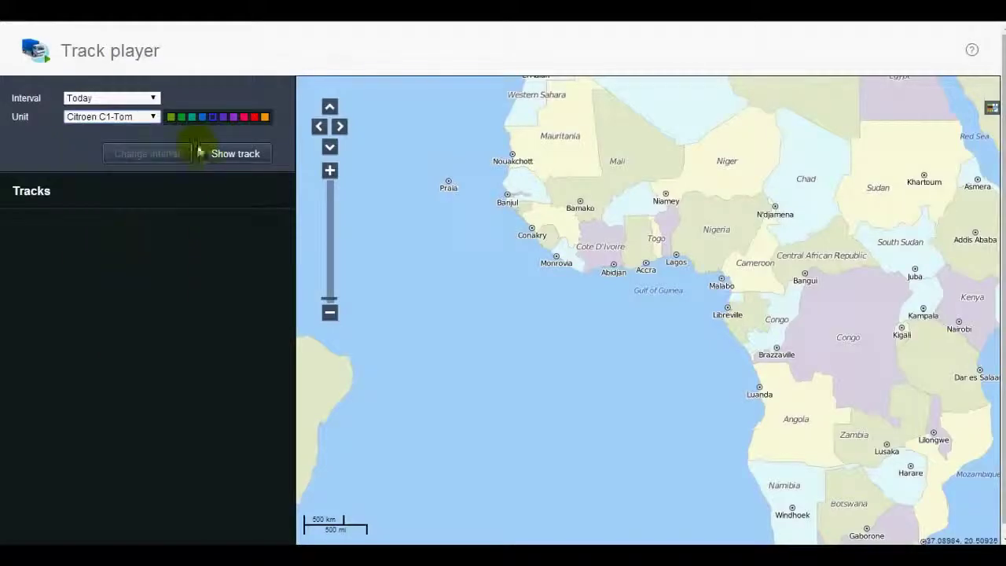
click(154, 99)
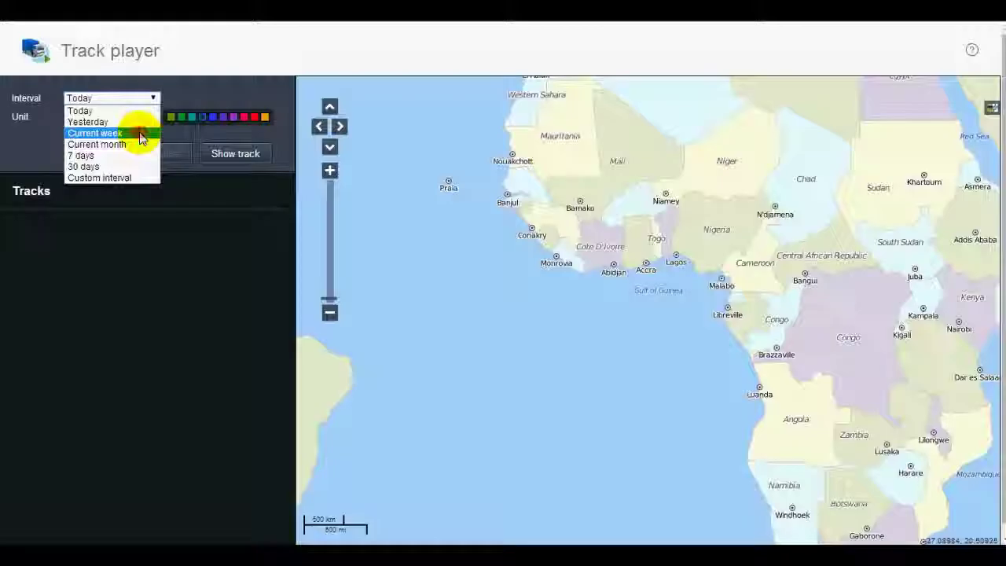
click(141, 134)
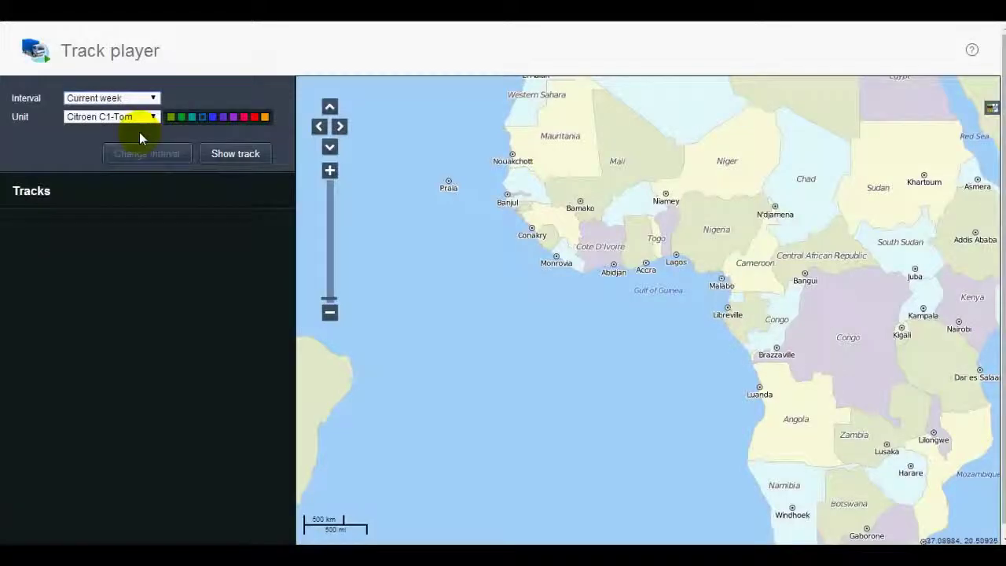
click(235, 154)
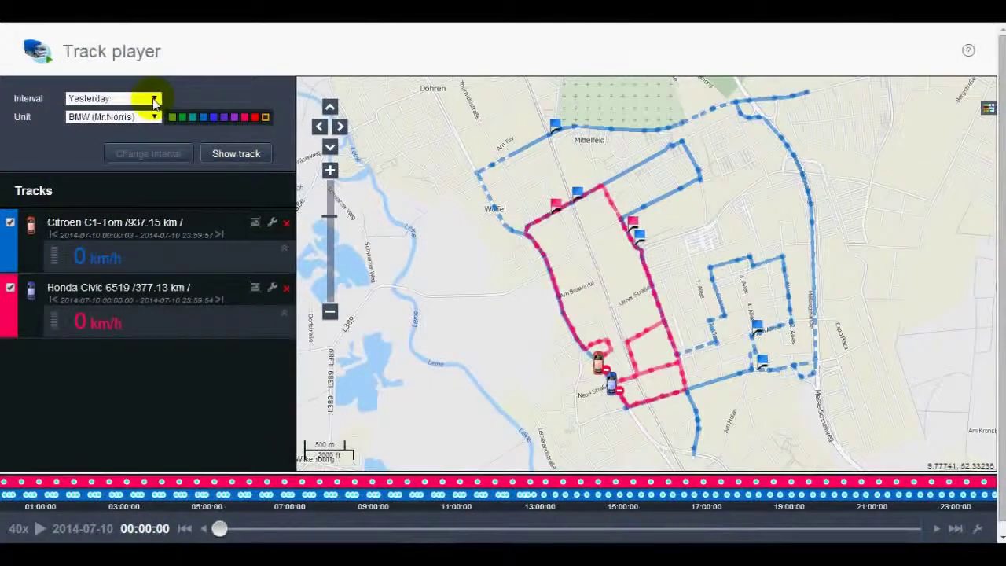
click(153, 98)
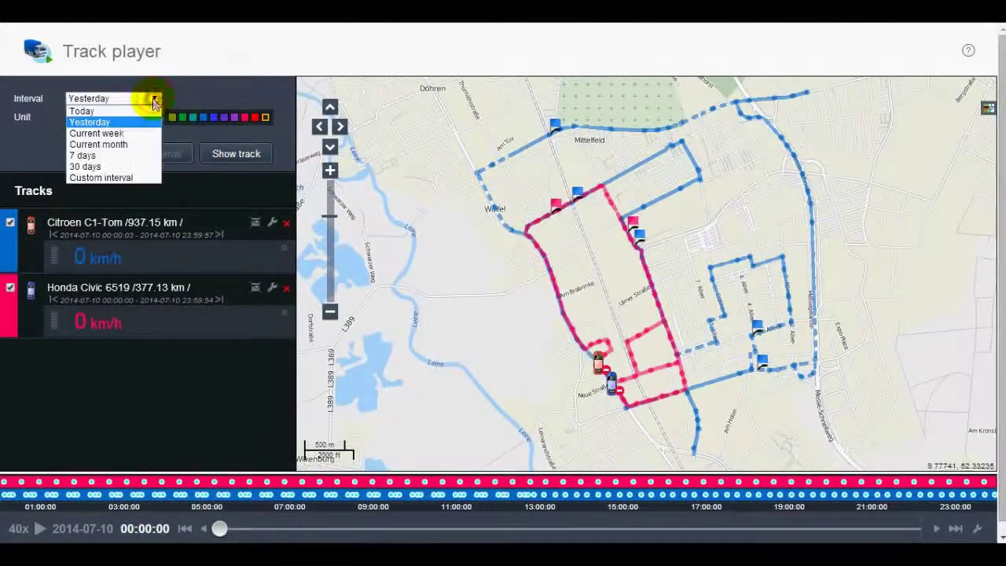
click(137, 178)
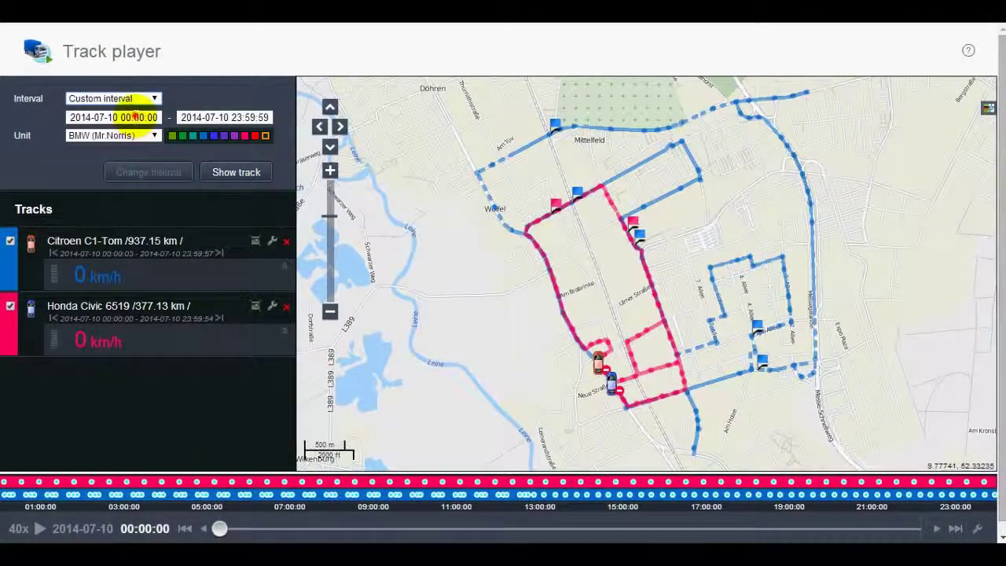
click(132, 117)
click(83, 136)
click(85, 187)
click(214, 116)
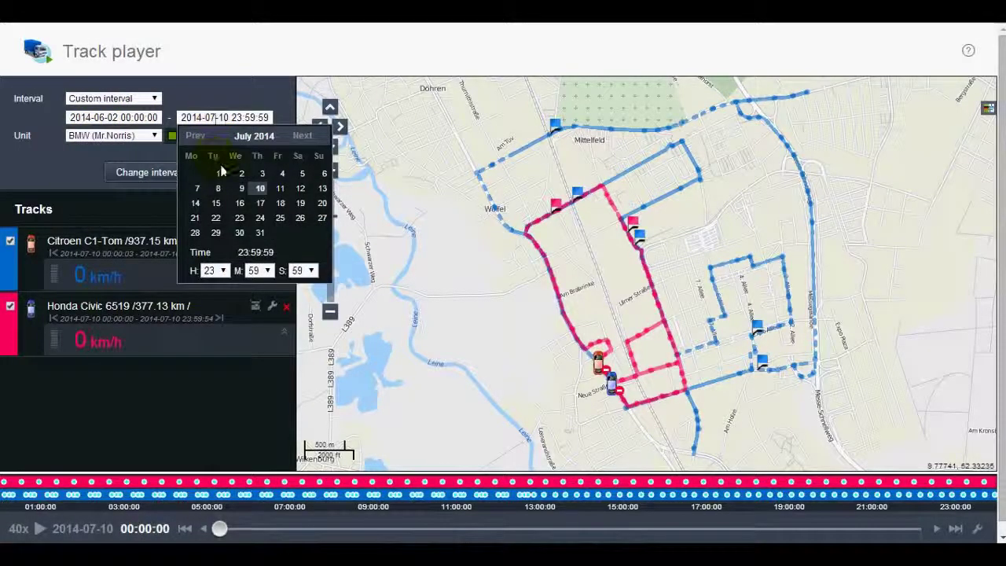
click(220, 173)
click(157, 172)
click(227, 173)
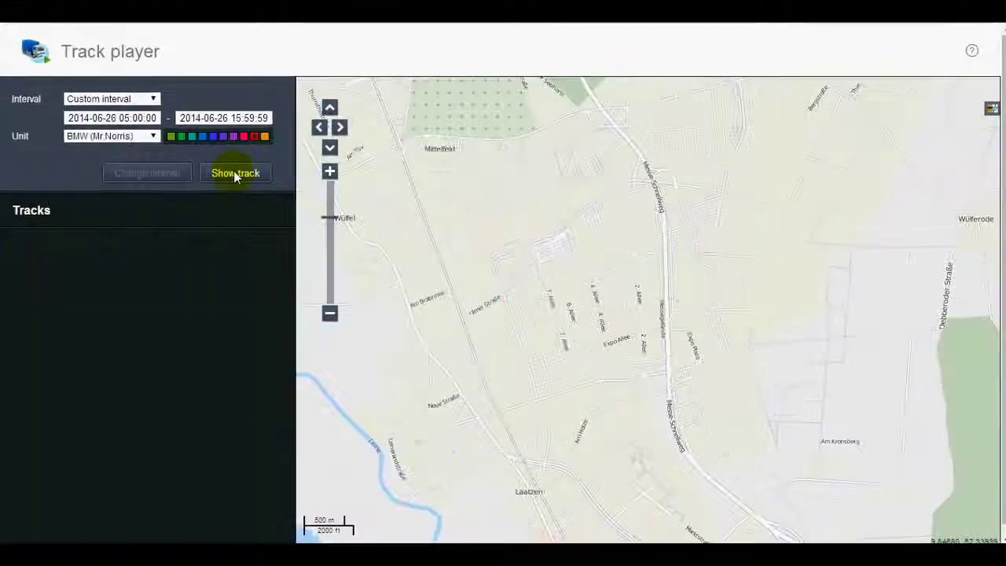
click(234, 173)
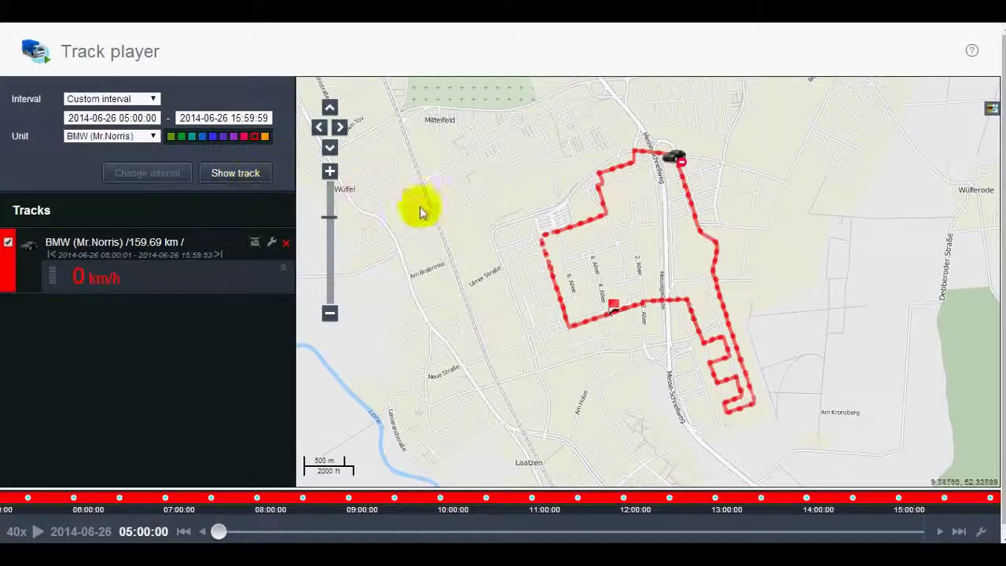
Step: Compare the route on OpenStreetMap and Gurtam Maps, then build the VW_demo track
mouse_move(806, 499)
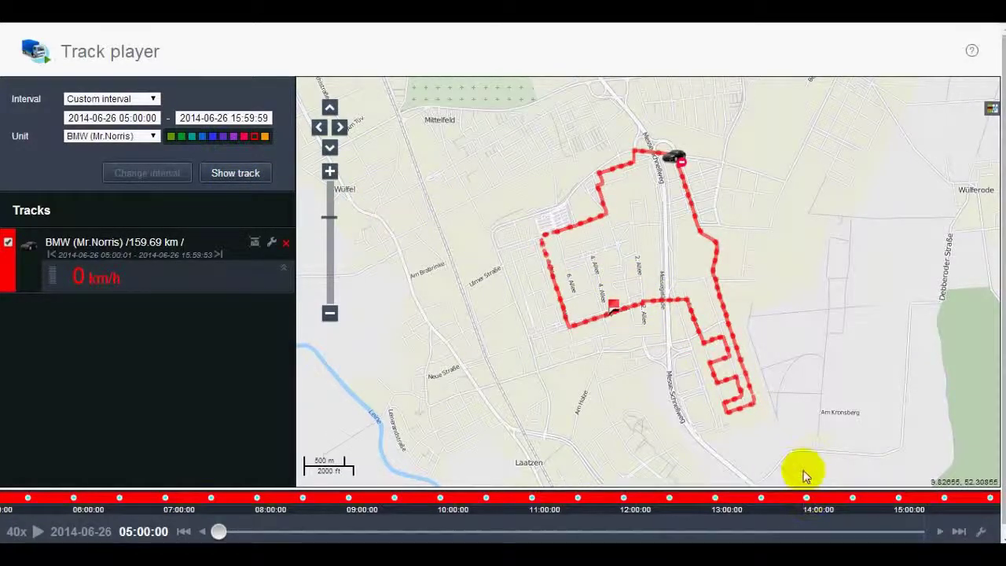
click(991, 113)
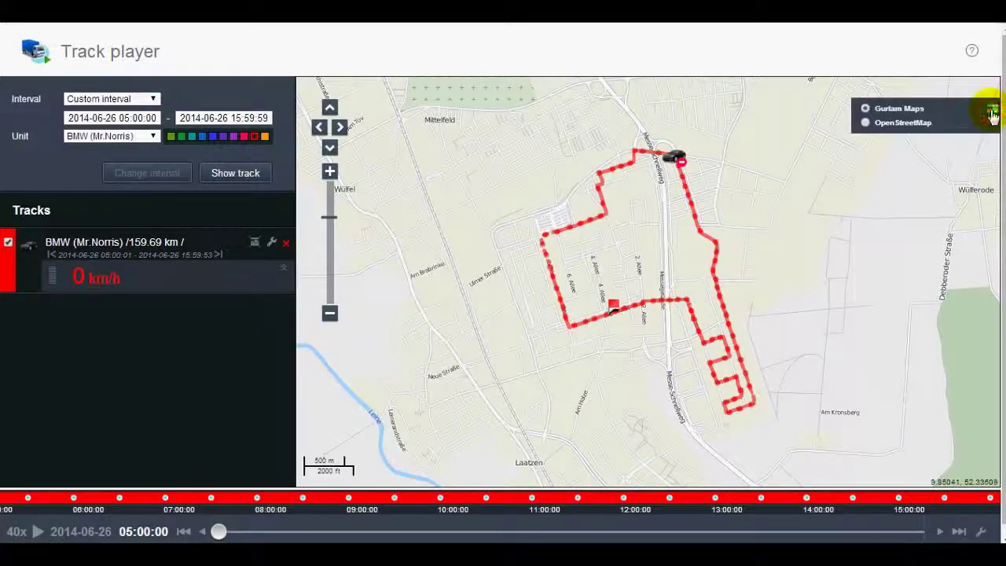
click(865, 123)
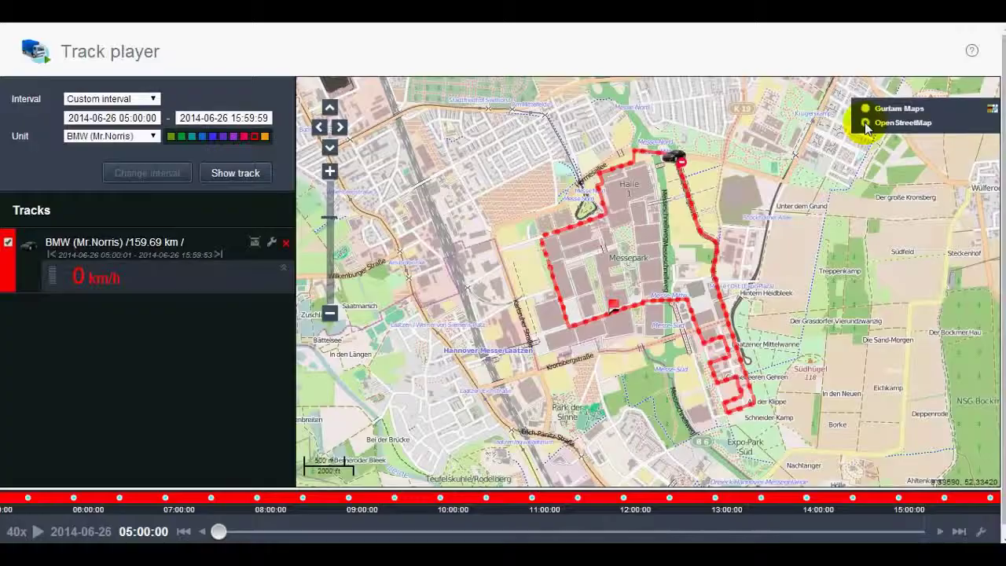
click(865, 109)
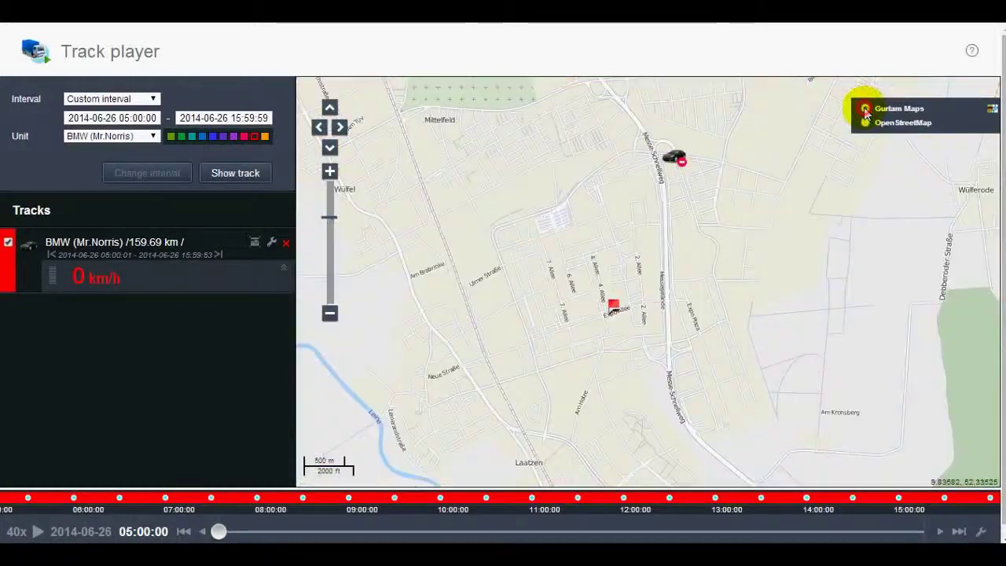
click(993, 111)
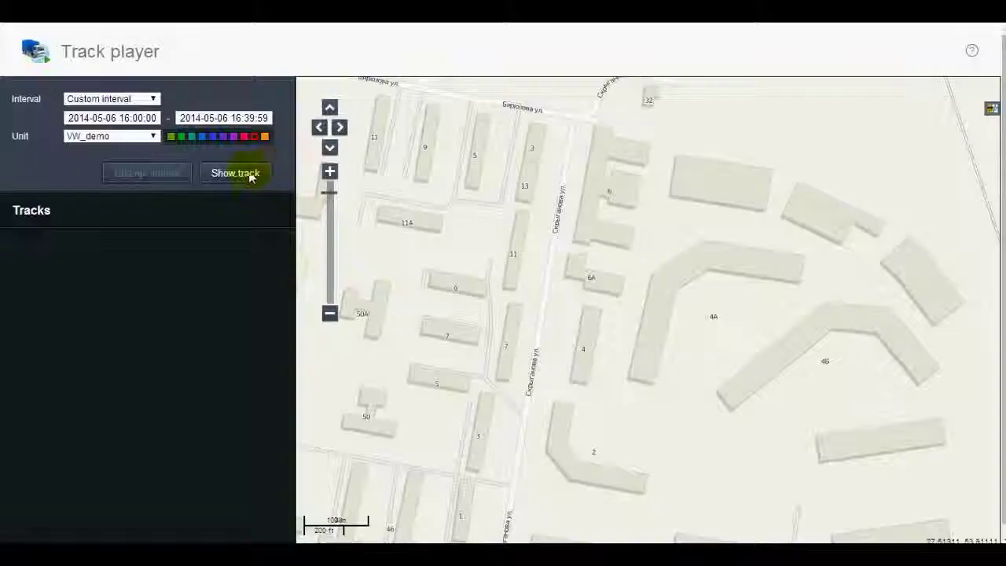
click(235, 174)
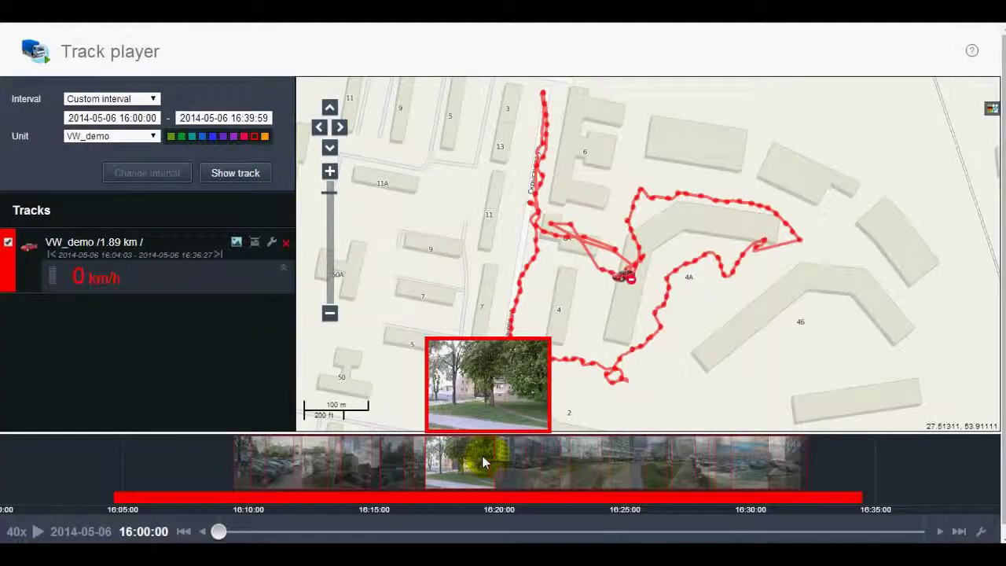
Step: Centre and play the VW_demo track, toggling Speed off and on in monitoring info
click(255, 243)
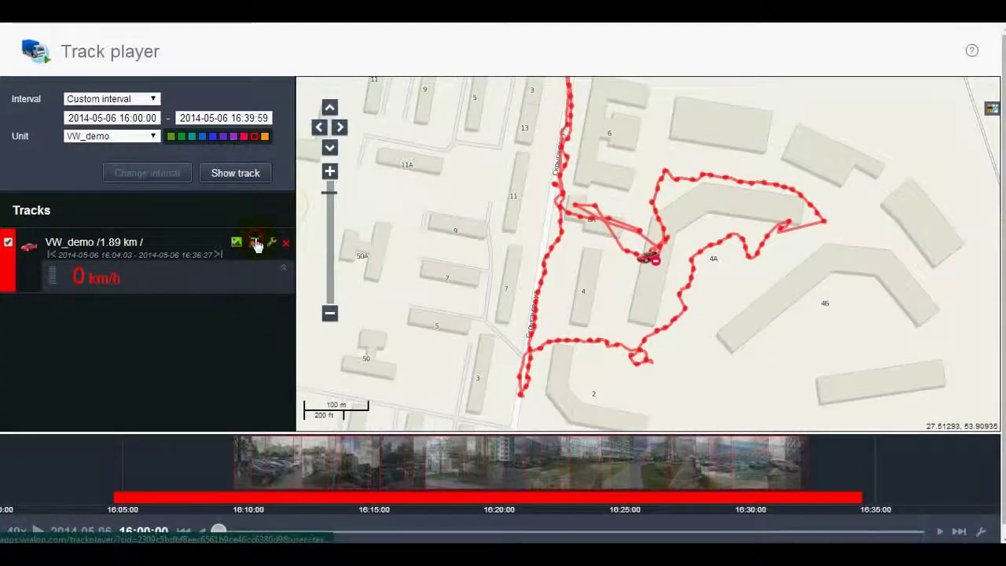
click(38, 532)
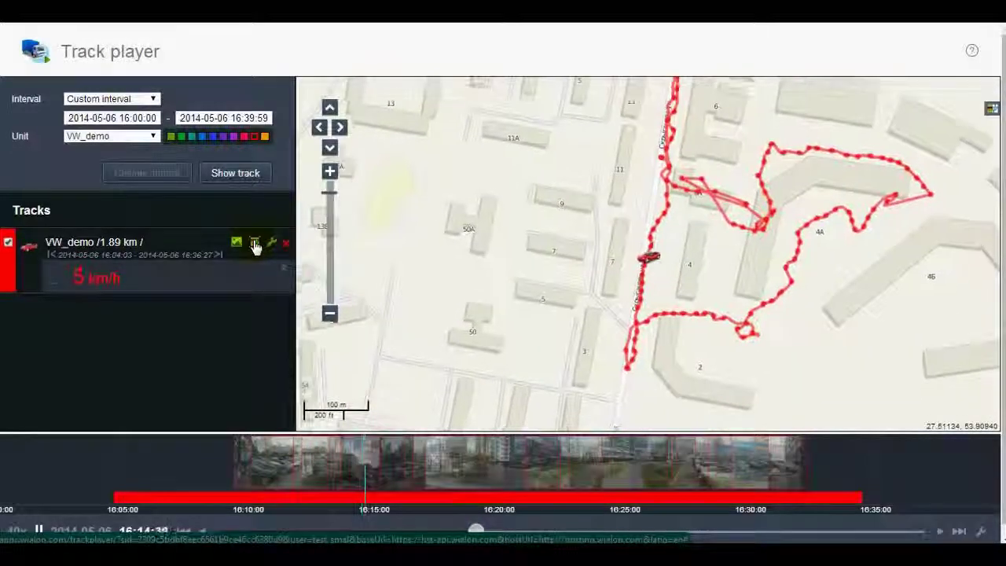
click(272, 245)
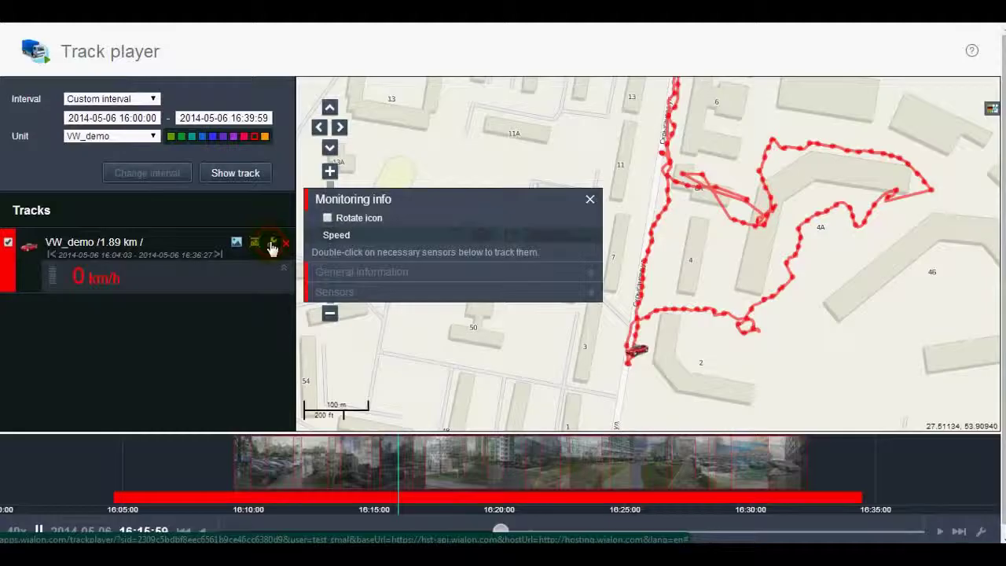
double_click(336, 236)
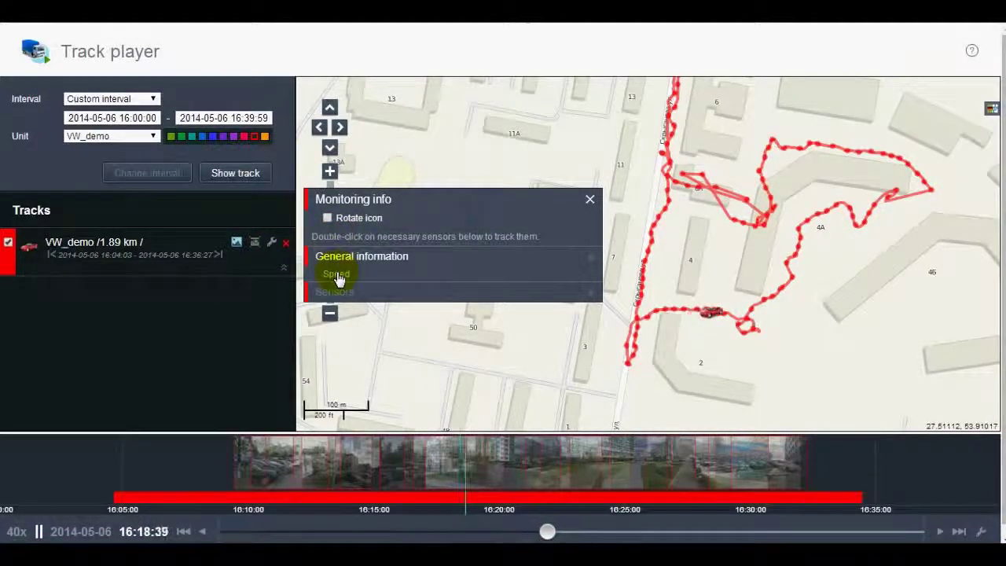
double_click(336, 273)
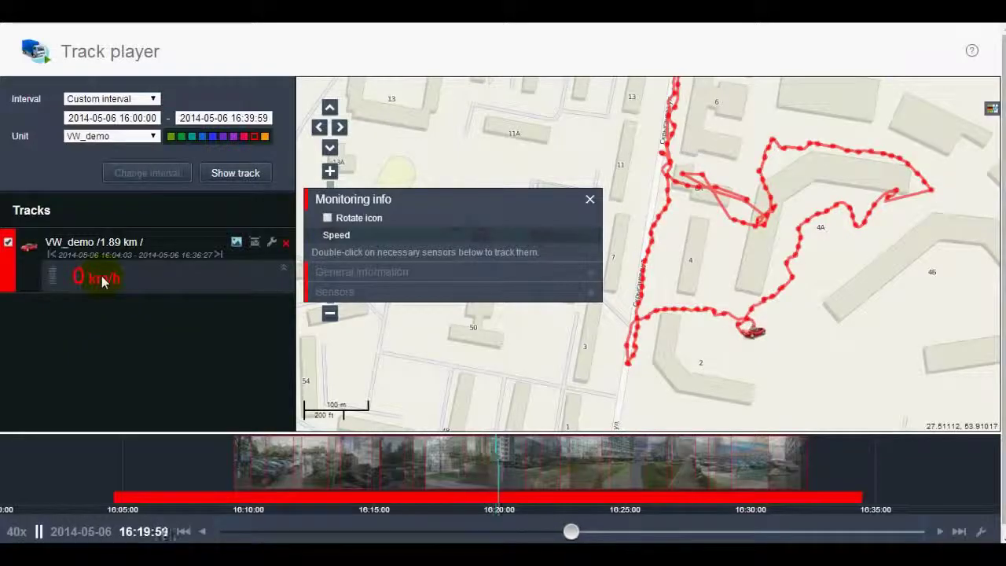
click(590, 199)
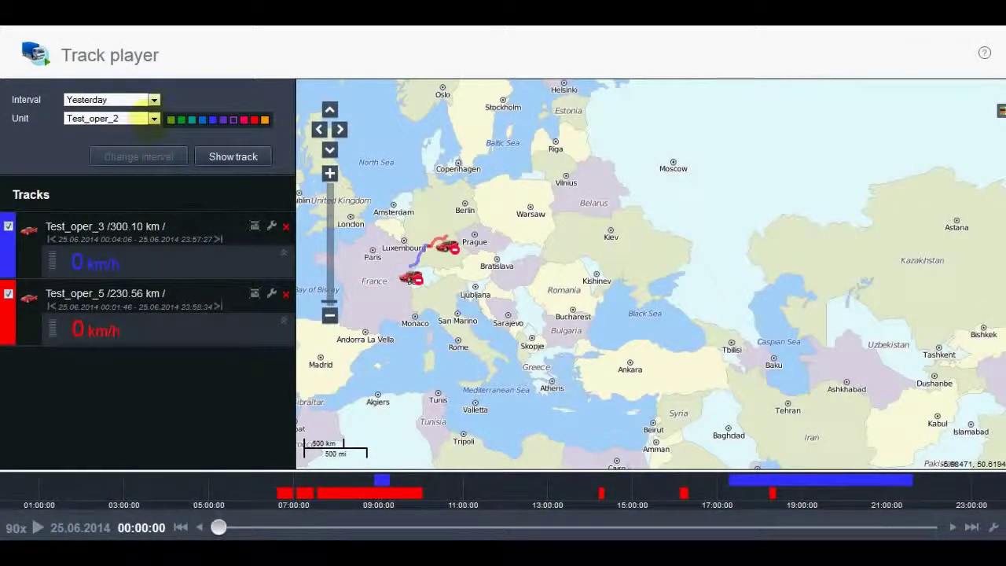
Step: Build yesterday's Test_oper_2 track drawn in purple alongside the existing tracks
click(154, 118)
click(140, 172)
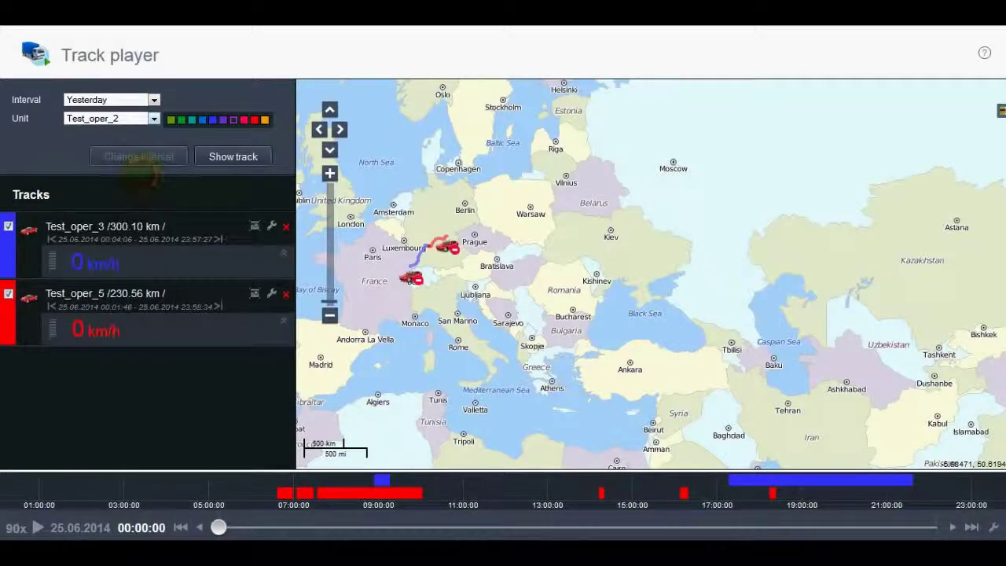
click(220, 120)
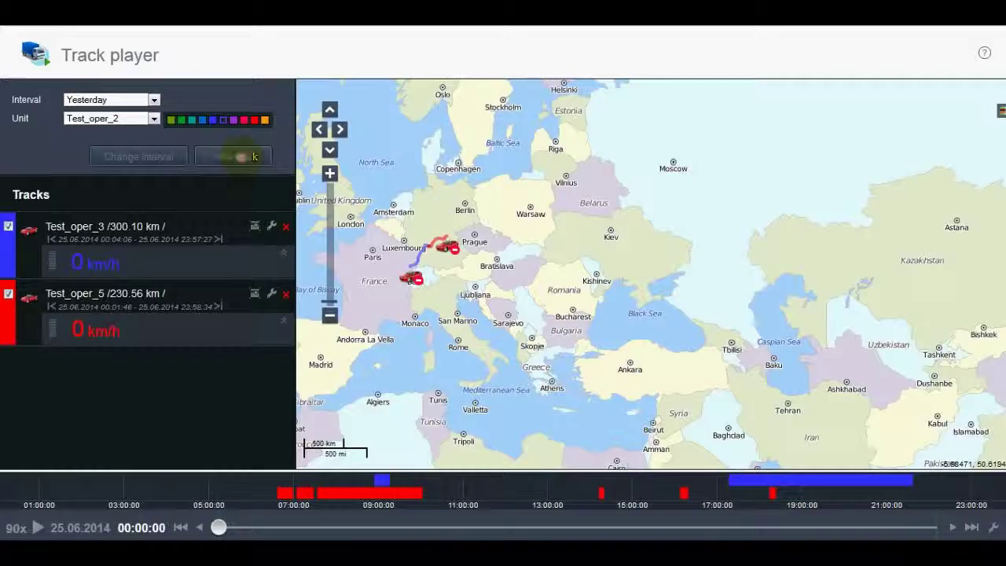
click(240, 156)
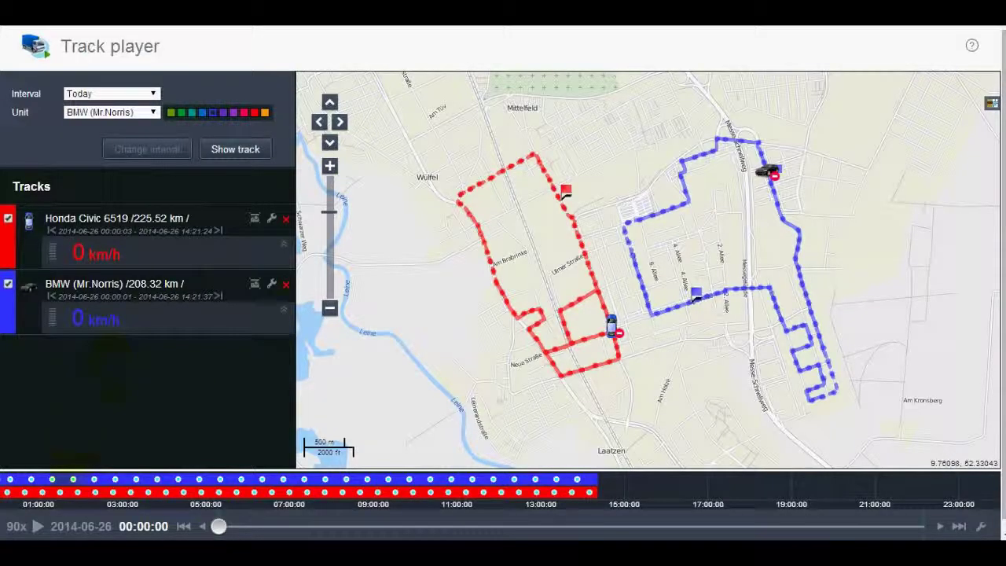
Step: Play the Honda Civic 6519 and BMW tracks together, inspecting the fuel filling event and photos
click(37, 526)
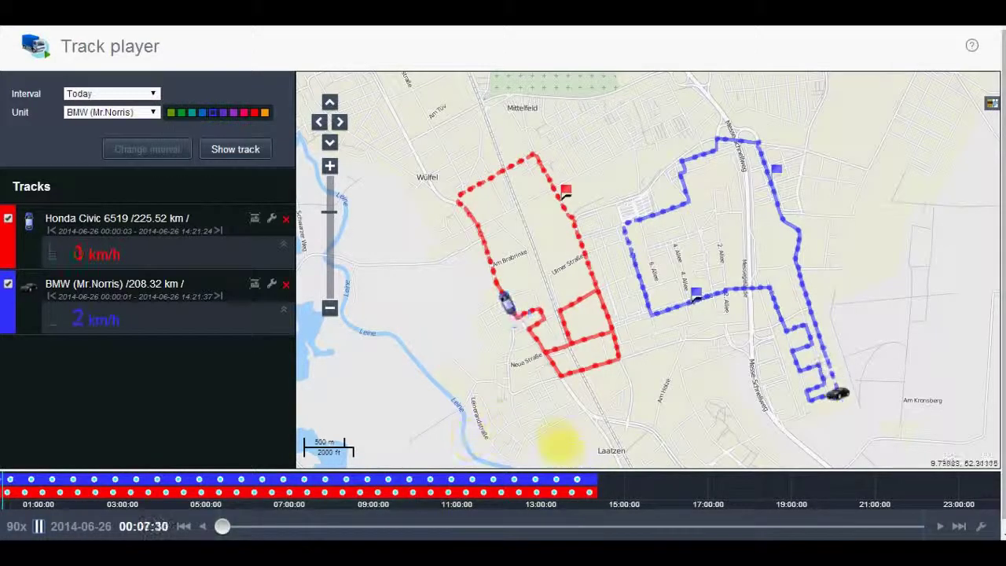
mouse_move(576, 476)
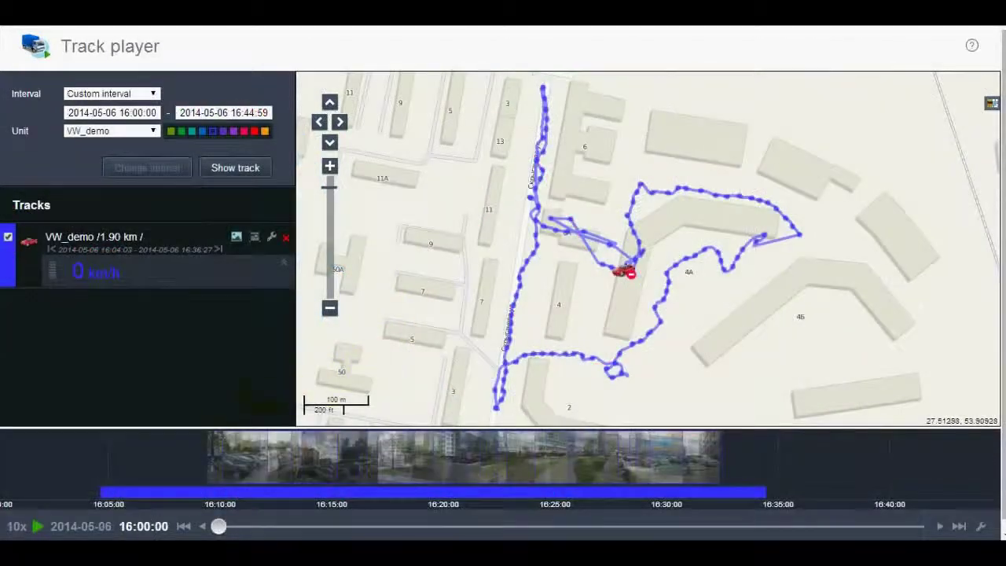
mouse_move(242, 456)
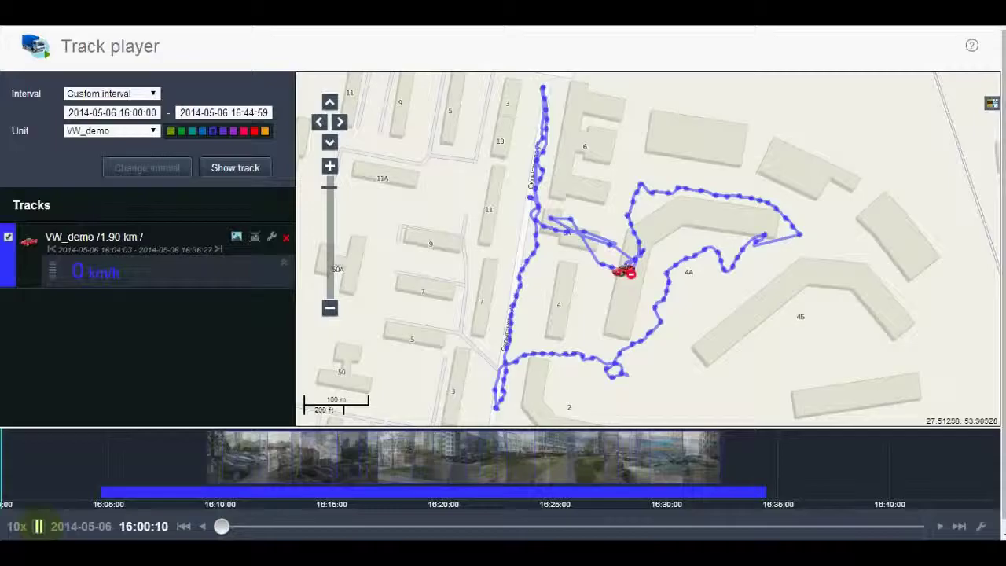
Step: Bring up the playback speed slider on the 10x speed button
mouse_move(16, 525)
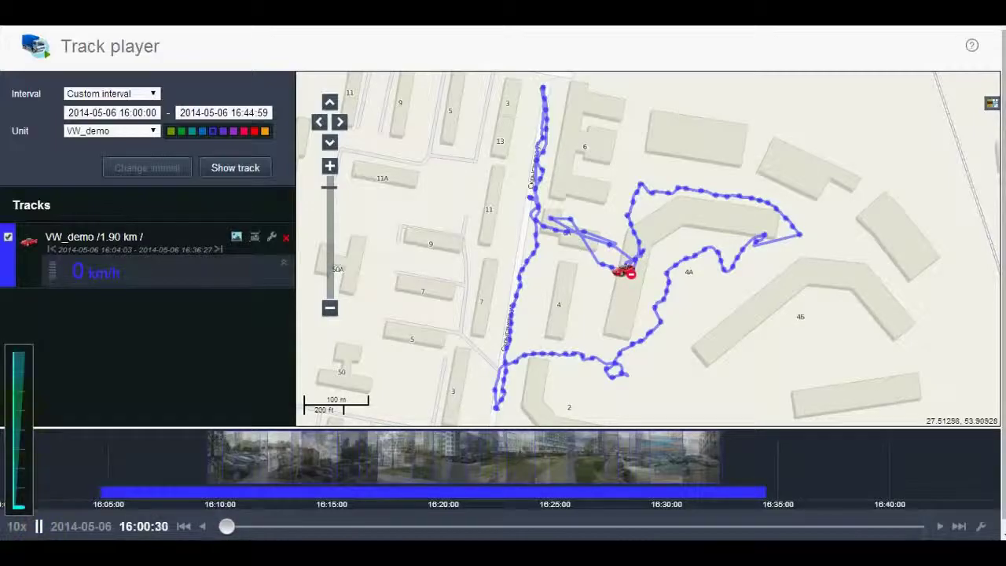